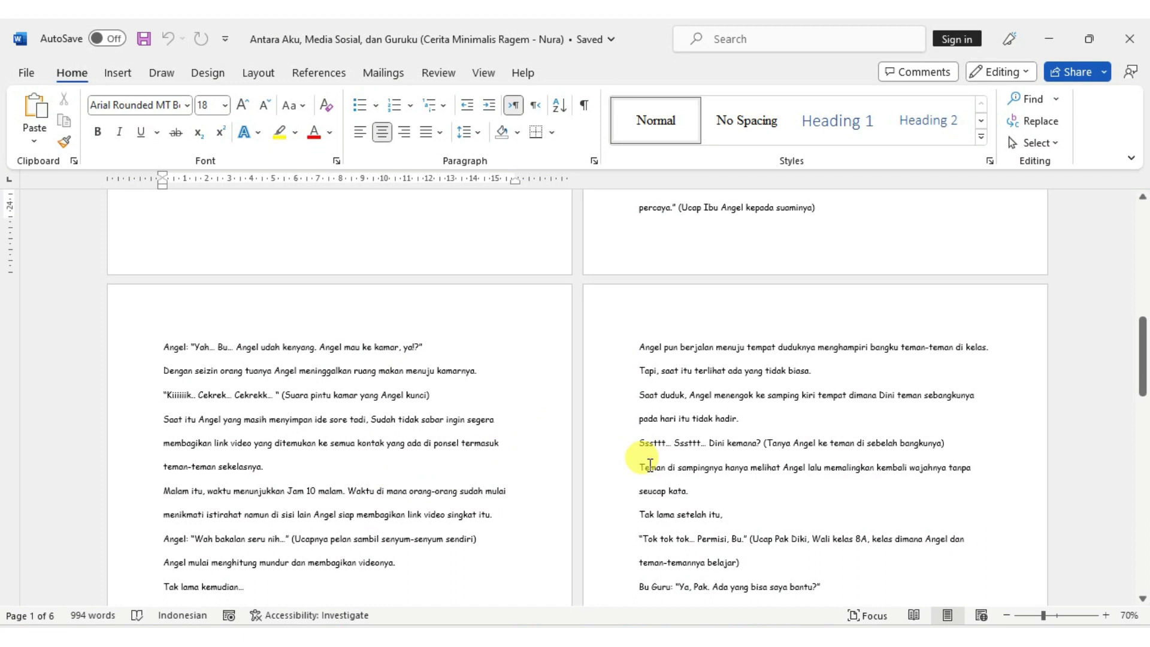
Scroll through the story document, then open Word Options from the File backstage view
{"action": "scroll", "coordinate": [649, 476], "scroll_direction": "up", "scroll_amount": 1}
{"action": "scroll", "coordinate": [648, 482], "scroll_direction": "up", "scroll_amount": 2}
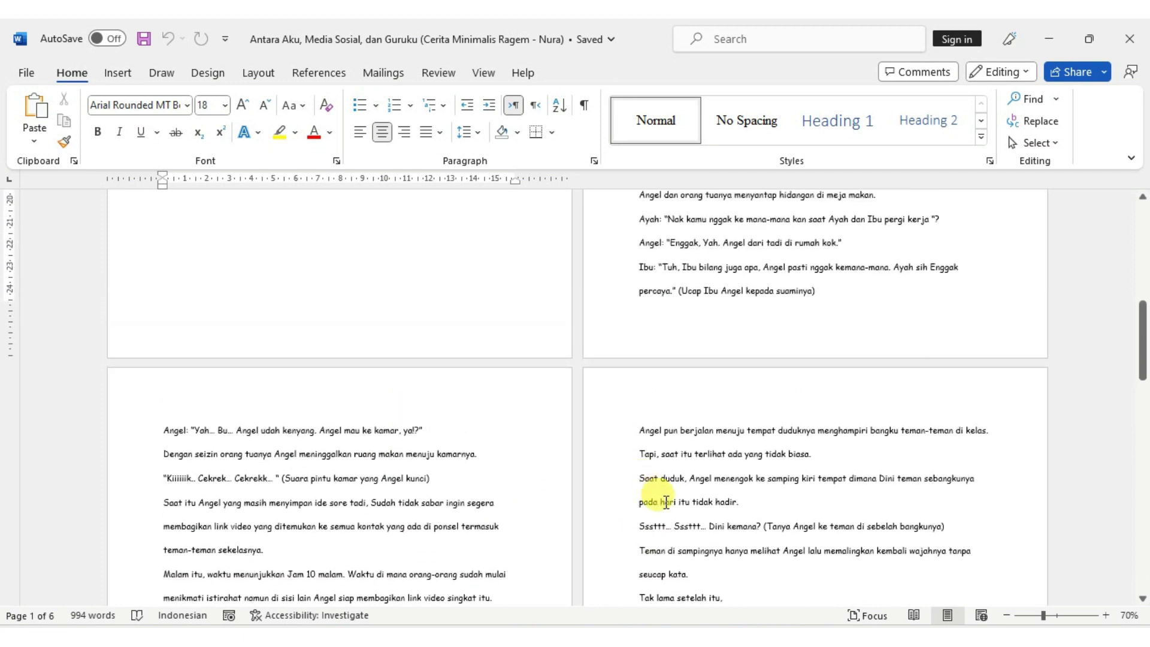
{"action": "scroll", "coordinate": [656, 495], "scroll_direction": "up", "scroll_amount": 1}
{"action": "scroll", "coordinate": [662, 502], "scroll_direction": "up", "scroll_amount": 1}
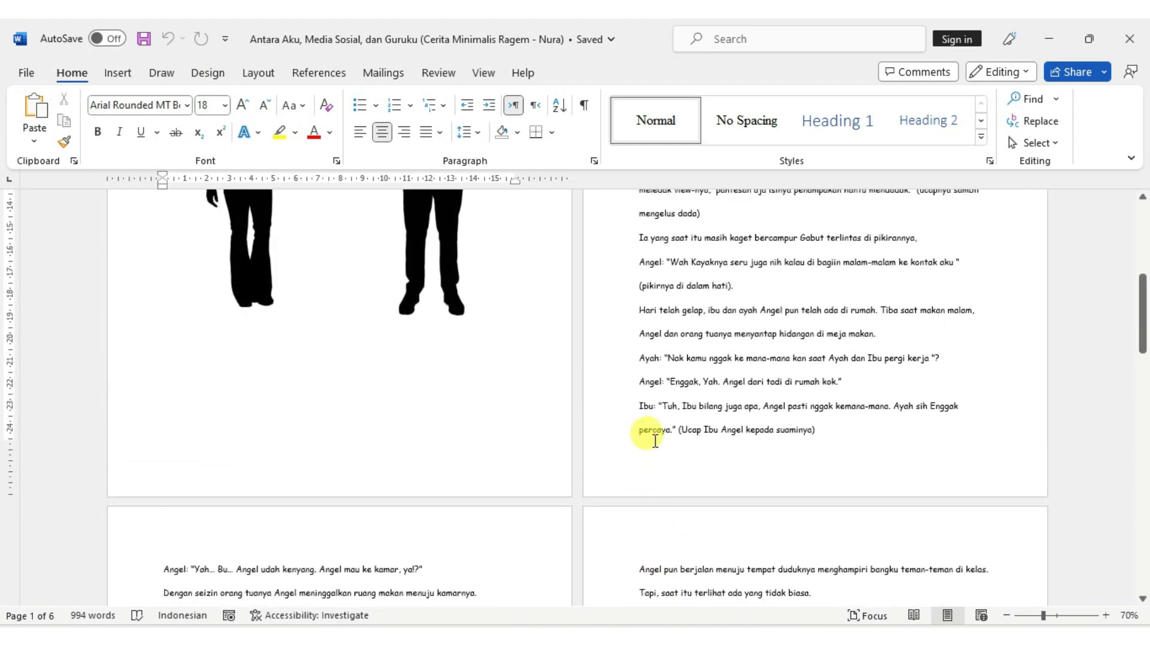
{"action": "scroll", "coordinate": [479, 480], "scroll_direction": "down", "scroll_amount": 2}
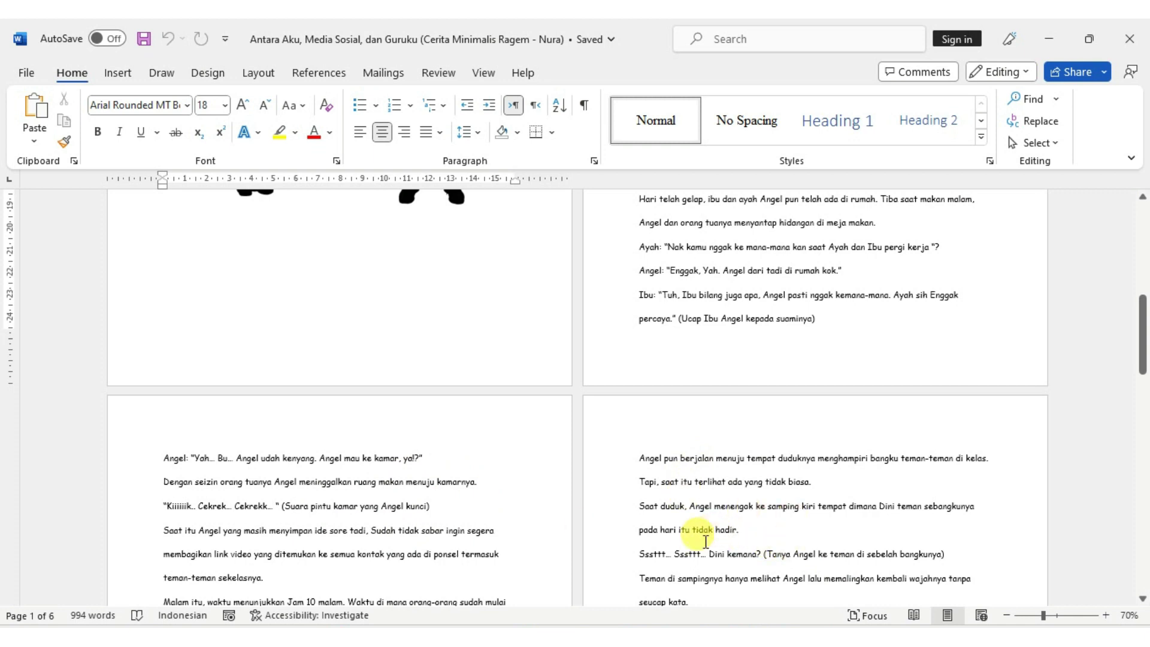
{"action": "scroll", "coordinate": [666, 539], "scroll_direction": "up", "scroll_amount": 1}
{"action": "scroll", "coordinate": [665, 528], "scroll_direction": "up", "scroll_amount": 4}
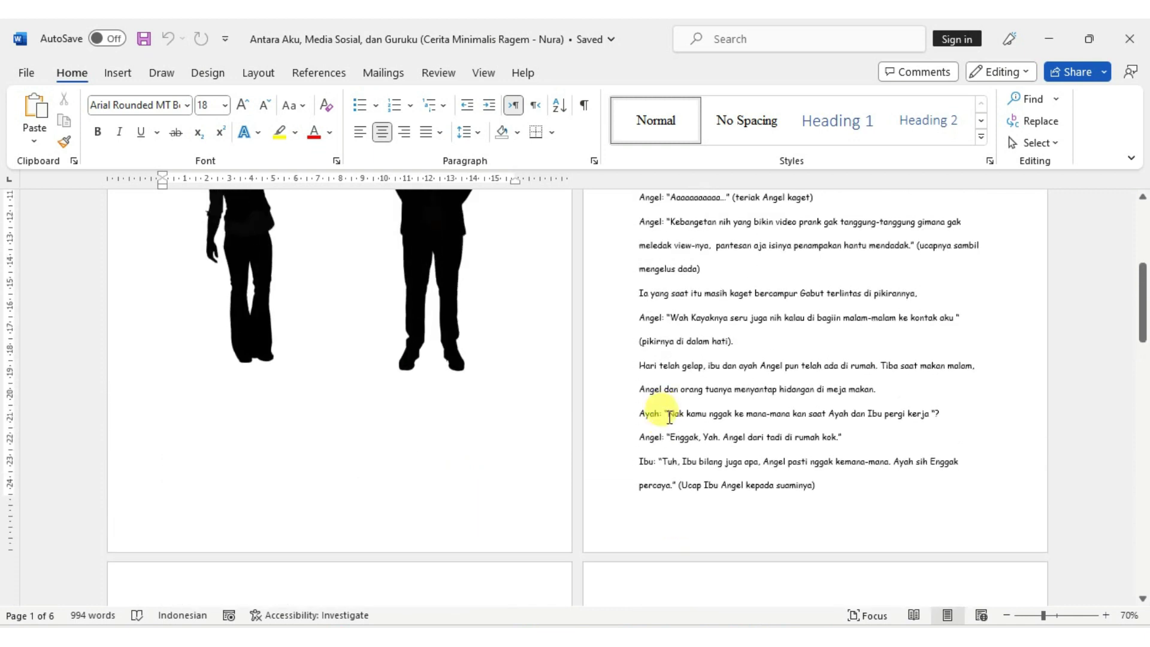
{"action": "scroll", "coordinate": [670, 416], "scroll_direction": "up", "scroll_amount": 1}
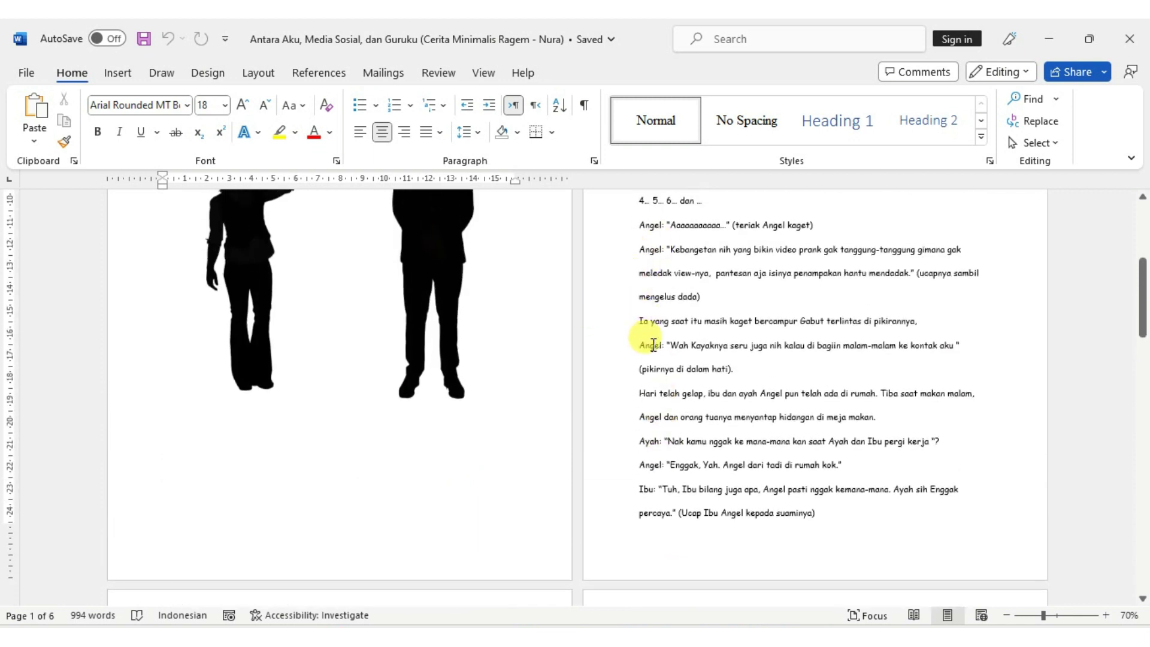
{"action": "scroll", "coordinate": [654, 346], "scroll_direction": "up", "scroll_amount": 1}
{"action": "scroll", "coordinate": [692, 395], "scroll_direction": "down", "scroll_amount": 2}
{"action": "scroll", "coordinate": [695, 414], "scroll_direction": "down", "scroll_amount": 1}
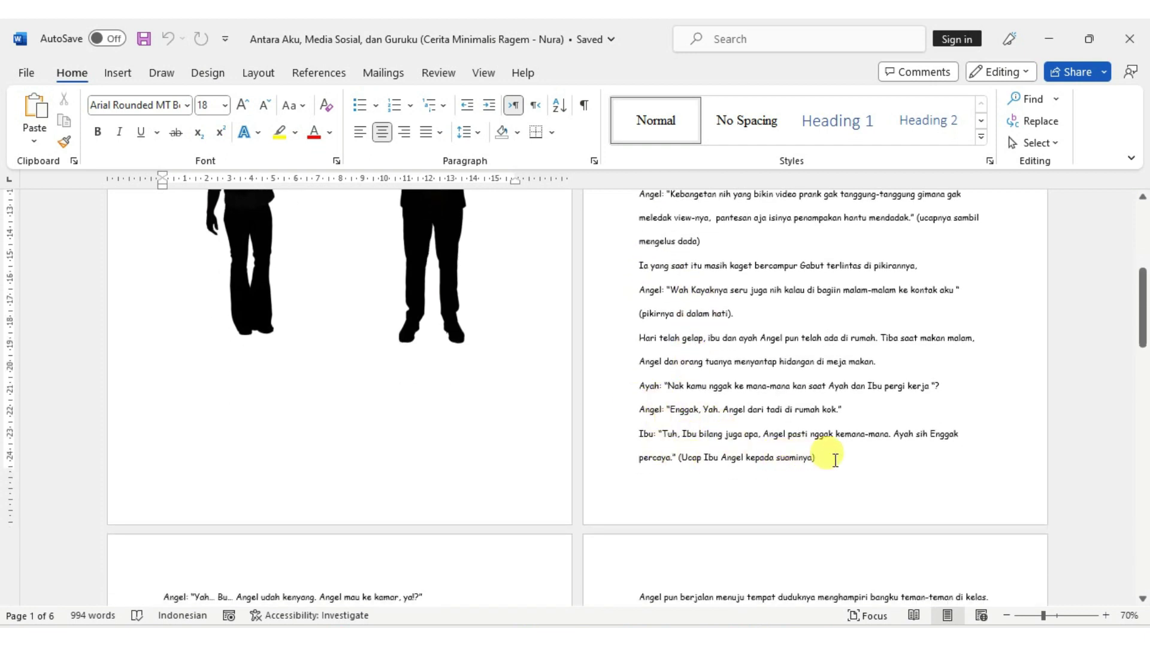
{"action": "scroll", "coordinate": [531, 495], "scroll_direction": "down", "scroll_amount": 3}
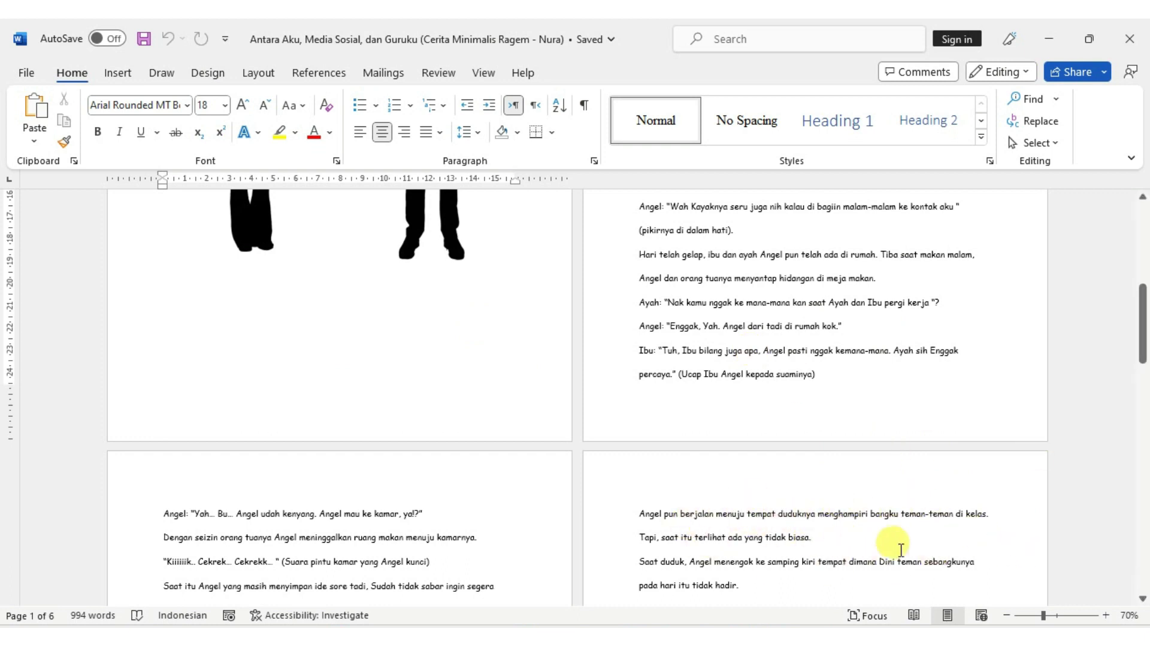
{"action": "scroll", "coordinate": [779, 389], "scroll_direction": "up", "scroll_amount": 1}
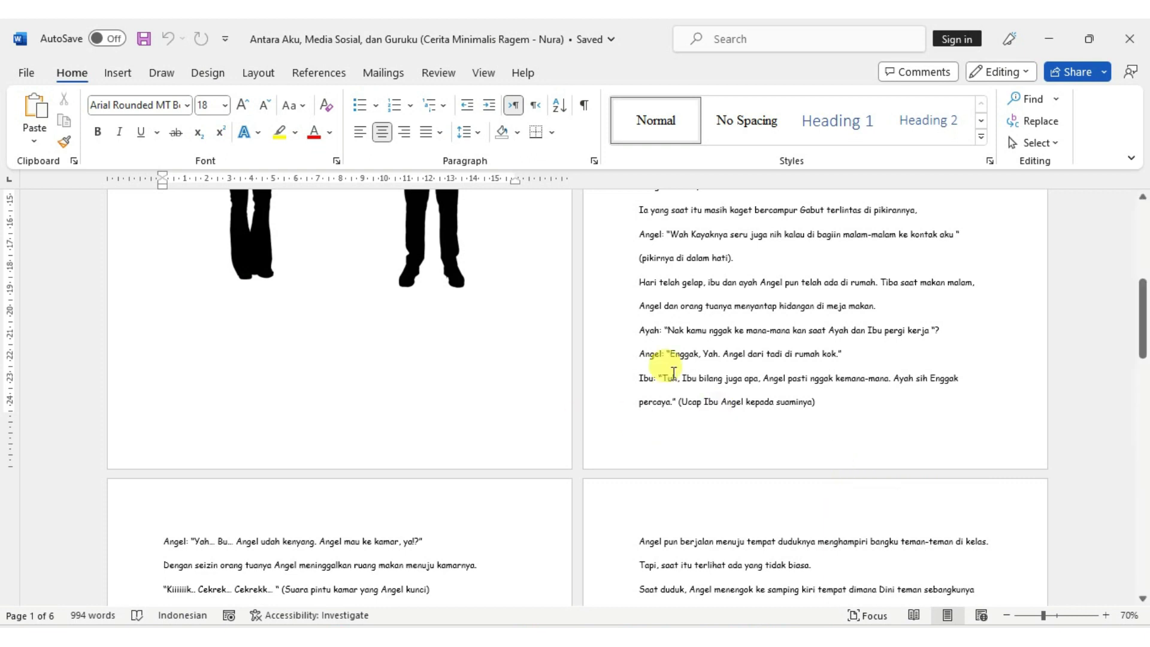
{"action": "left_click", "coordinate": [34, 76]}
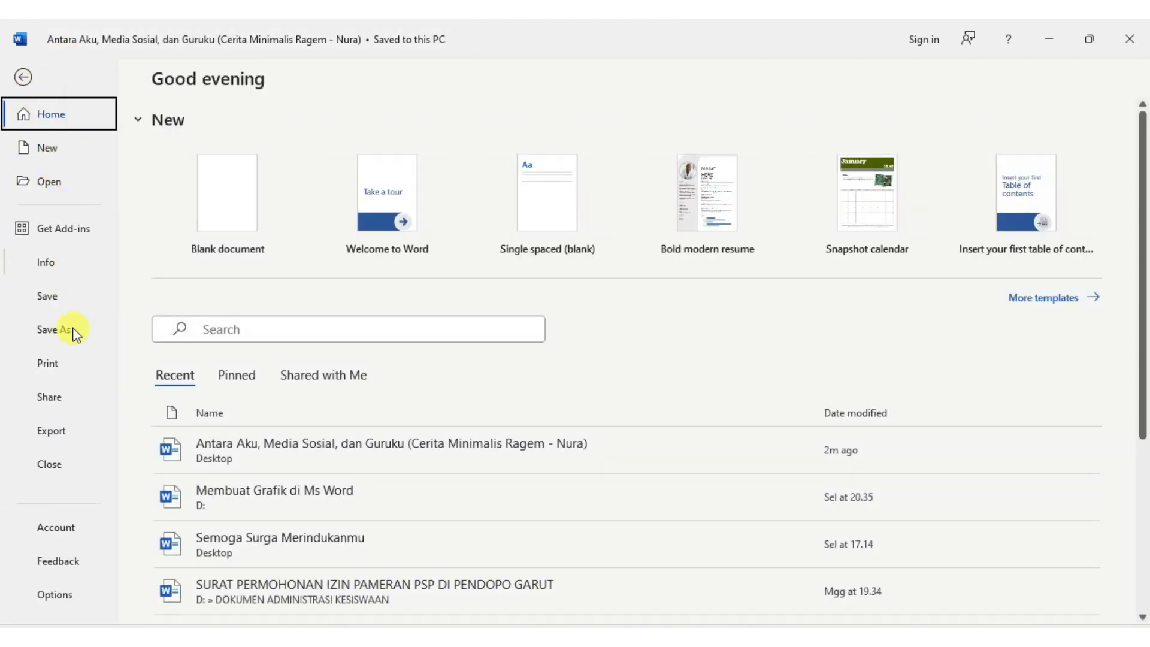
{"action": "left_click", "coordinate": [62, 596]}
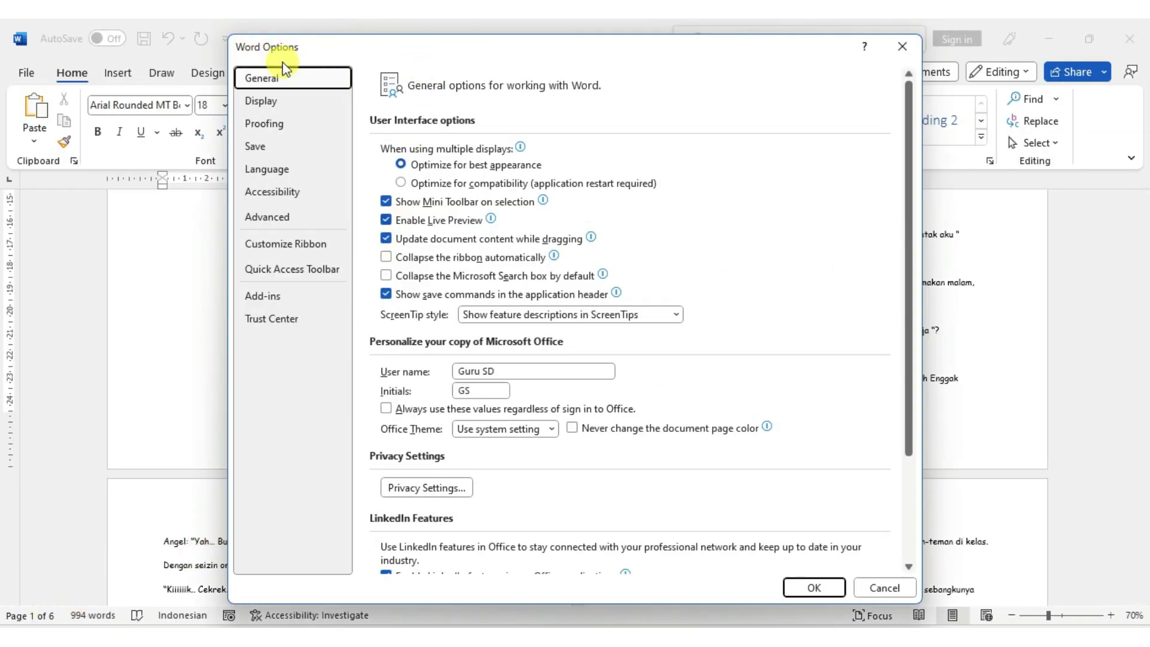
Switch Word Options to the Save category to show the AutoRecover settings
{"action": "left_click", "coordinate": [268, 150]}
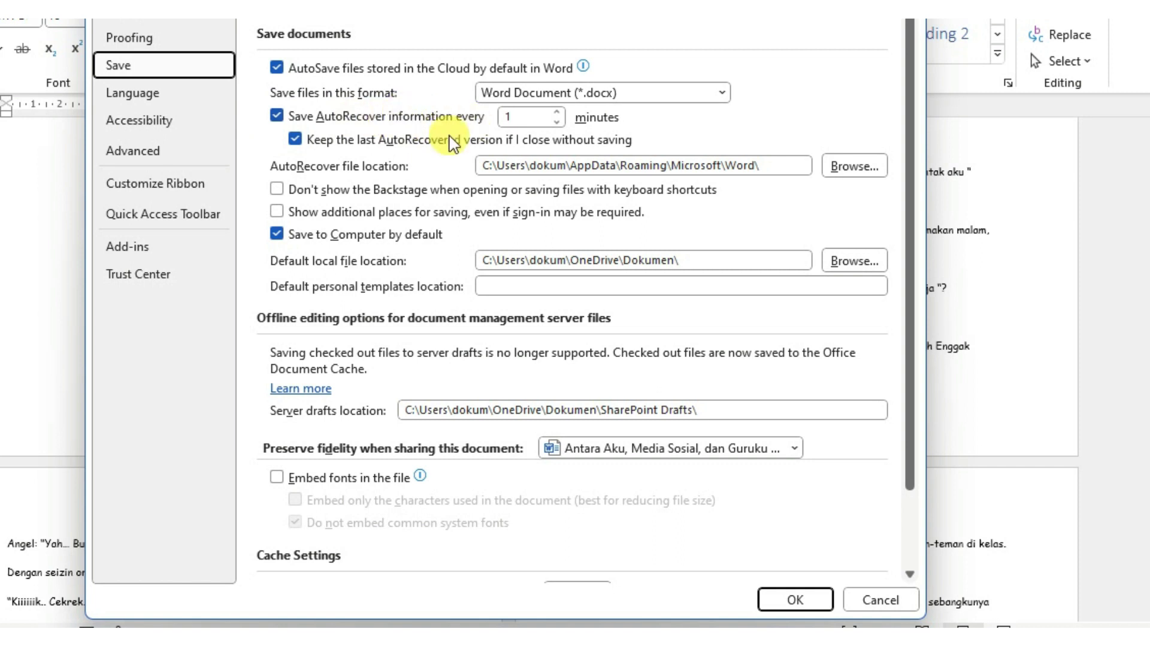
Set the AutoRecover save interval to 1 minute and confirm with OK
{"action": "left_click", "coordinate": [522, 116]}
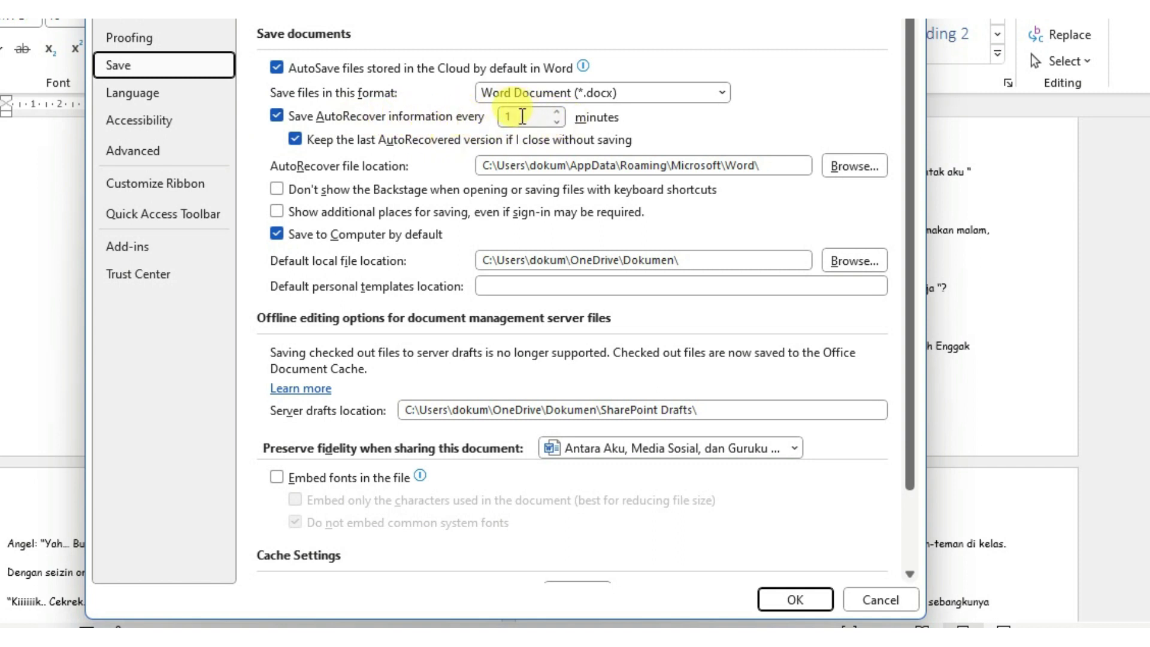
{"action": "left_click", "coordinate": [532, 116]}
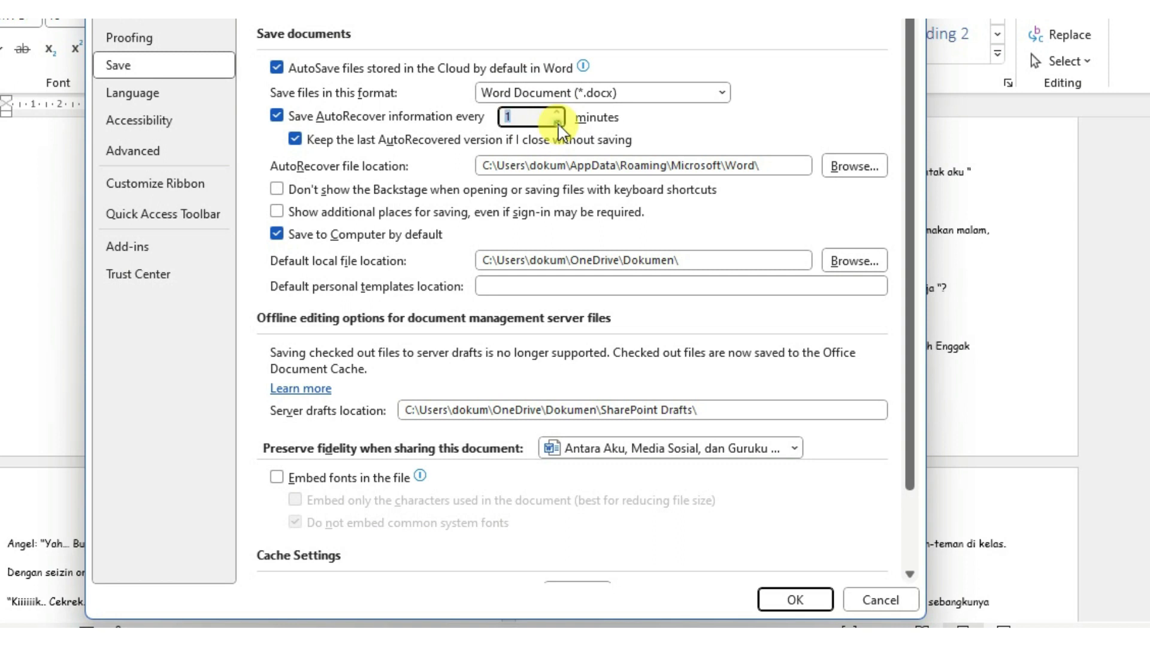
{"action": "left_click", "coordinate": [515, 116]}
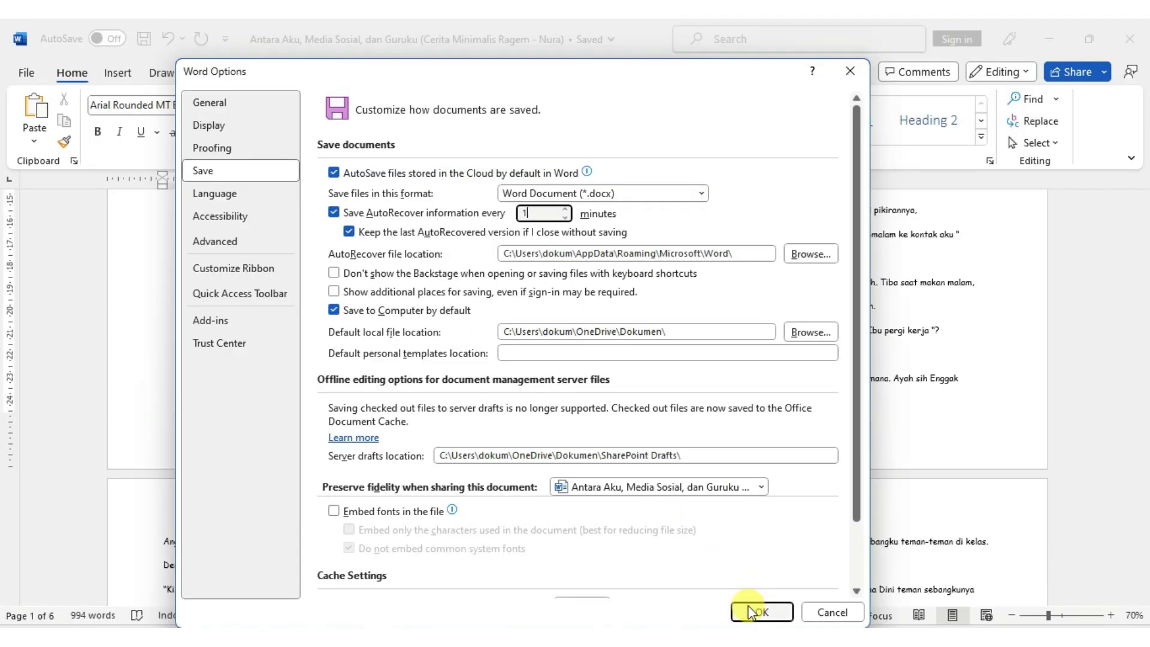
{"action": "left_click", "coordinate": [755, 611]}
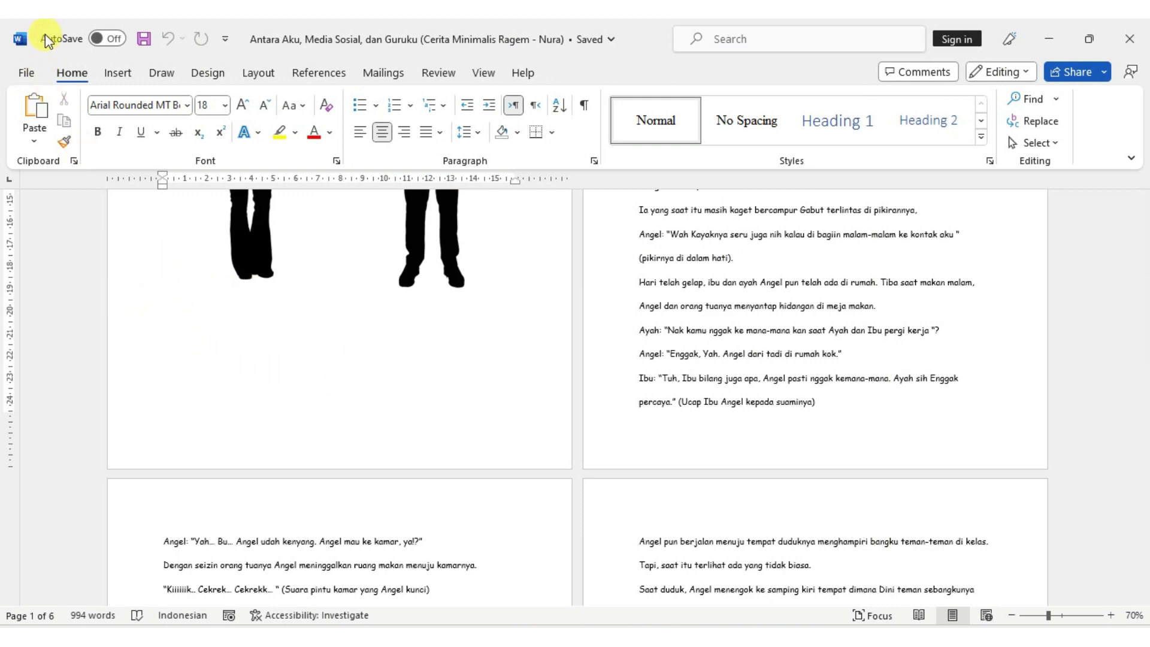
{"action": "left_click", "coordinate": [114, 39]}
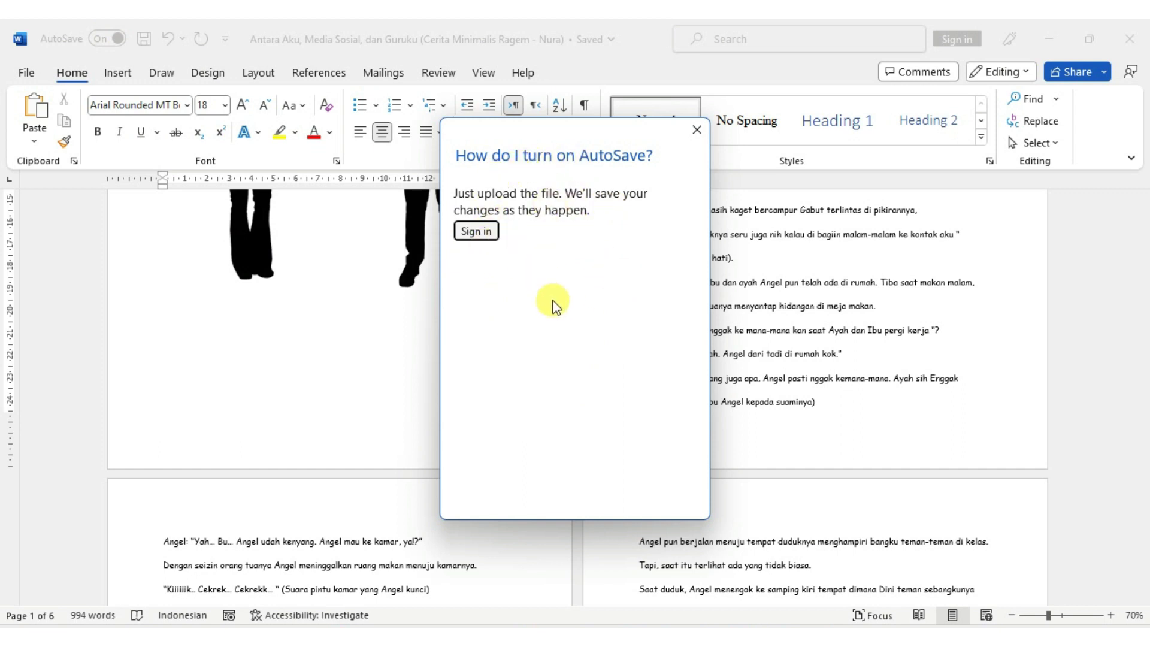
{"action": "left_click", "coordinate": [488, 232]}
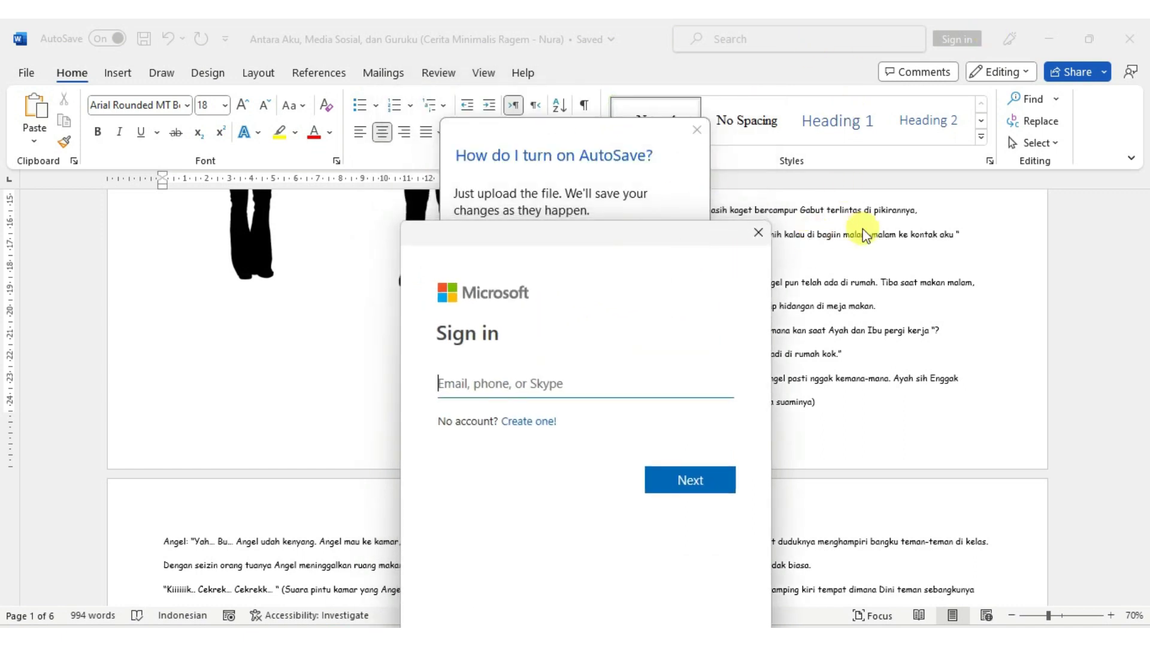
{"action": "left_click", "coordinate": [759, 234]}
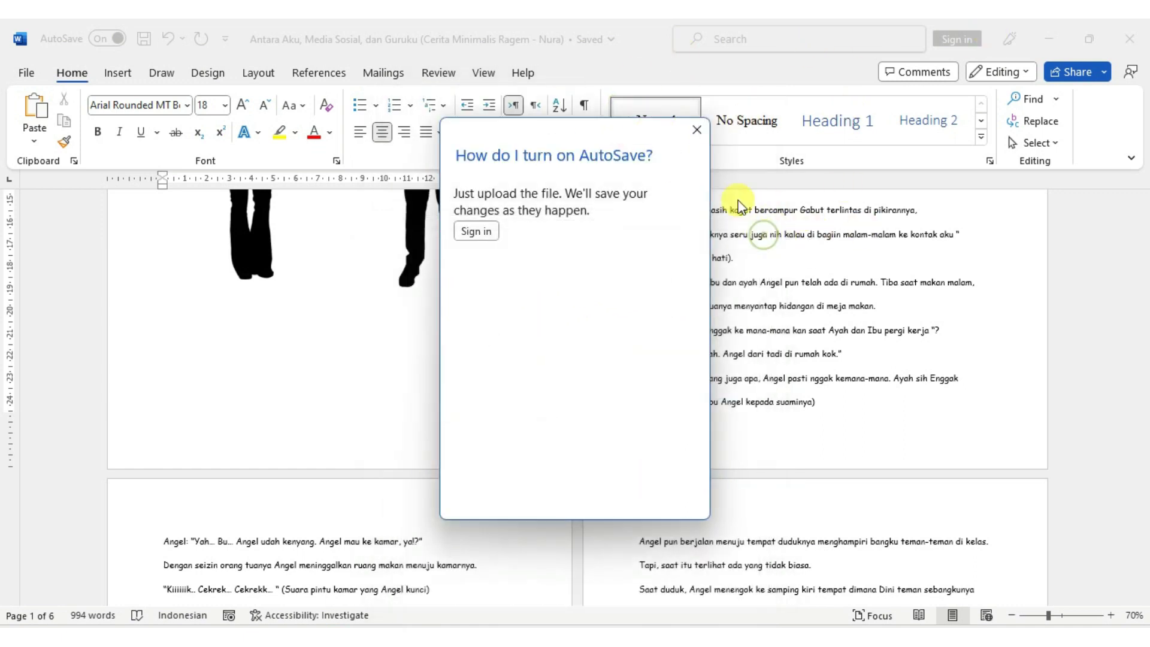
{"action": "left_click", "coordinate": [696, 130]}
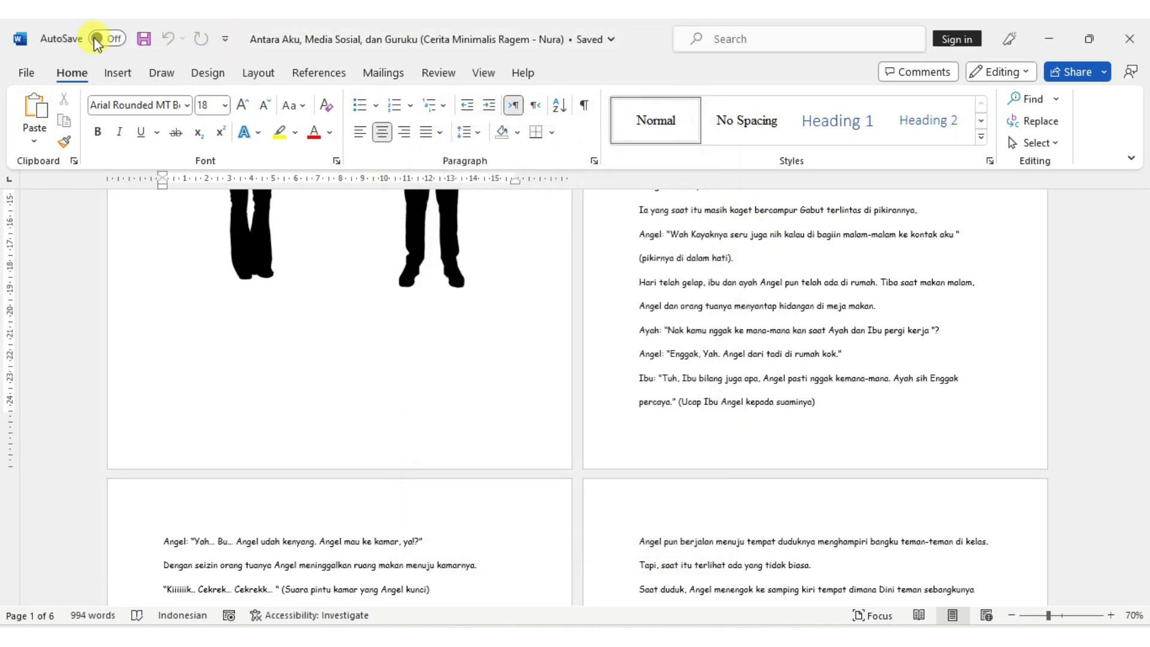
{"action": "mouse_move", "coordinate": [575, 360]}
{"action": "scroll", "coordinate": [688, 421], "scroll_direction": "down", "scroll_amount": 3}
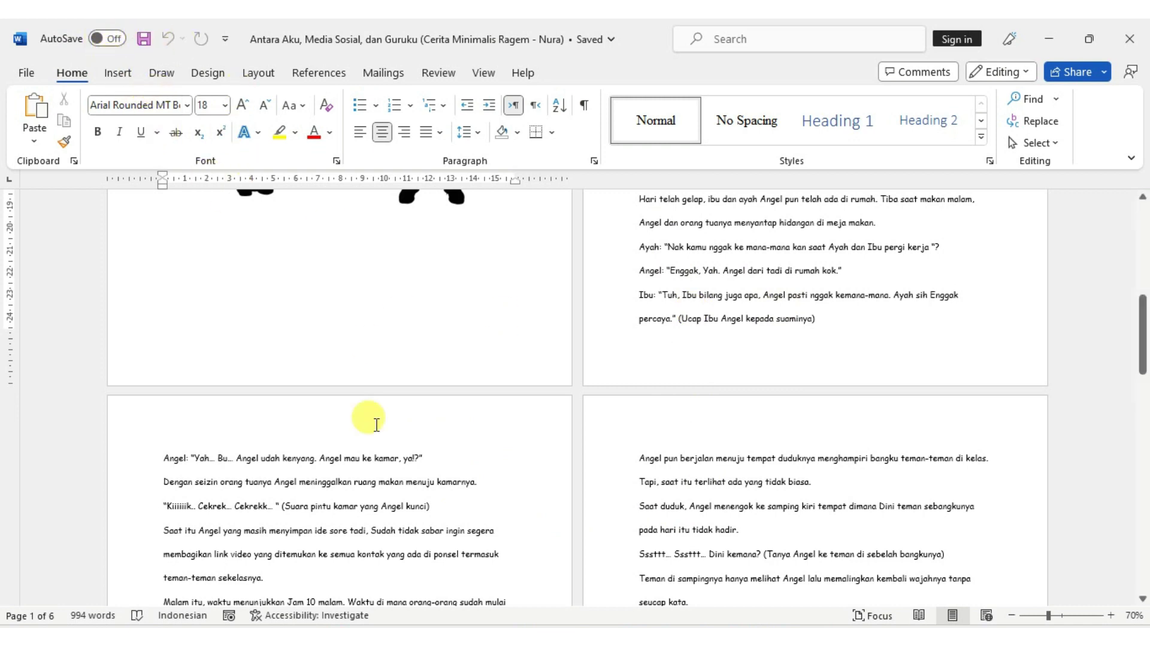
{"action": "scroll", "coordinate": [383, 462], "scroll_direction": "down", "scroll_amount": 3}
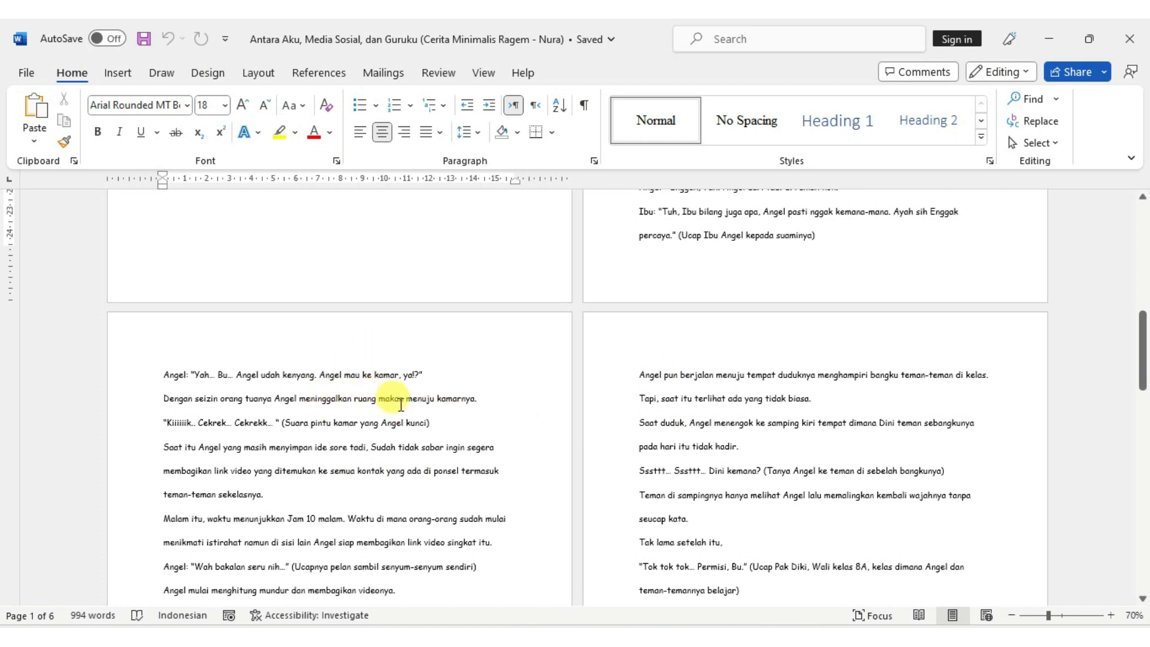
{"action": "scroll", "coordinate": [772, 409], "scroll_direction": "up", "scroll_amount": 3}
{"action": "scroll", "coordinate": [772, 409], "scroll_direction": "up", "scroll_amount": 3}
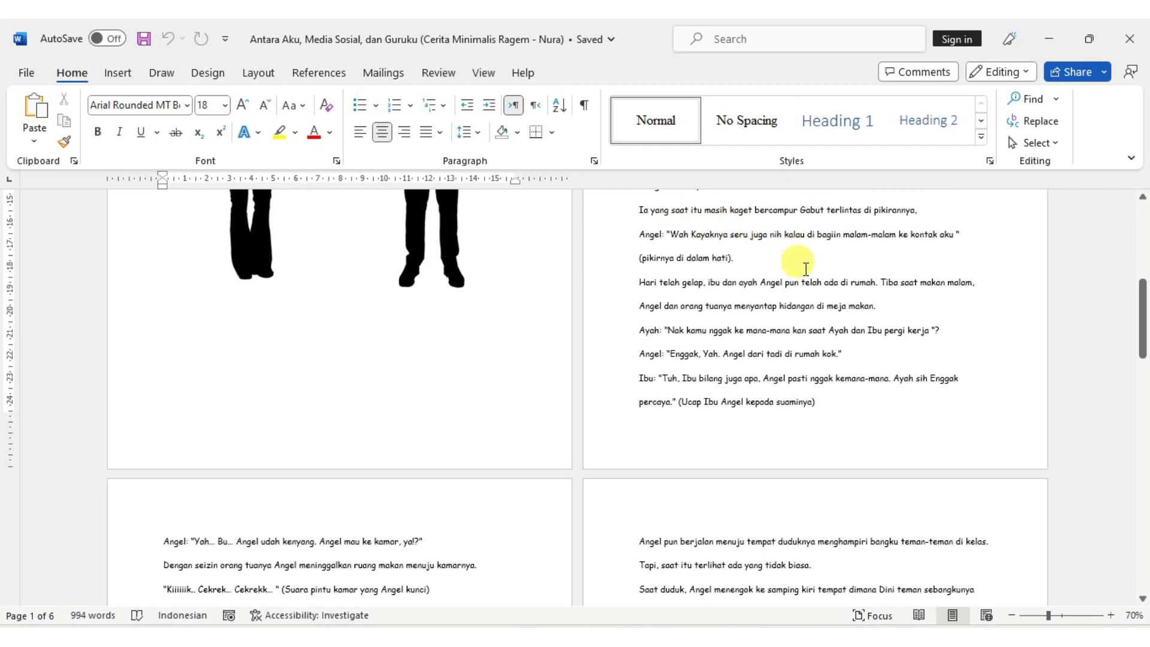
{"action": "scroll", "coordinate": [719, 408], "scroll_direction": "down", "scroll_amount": 2}
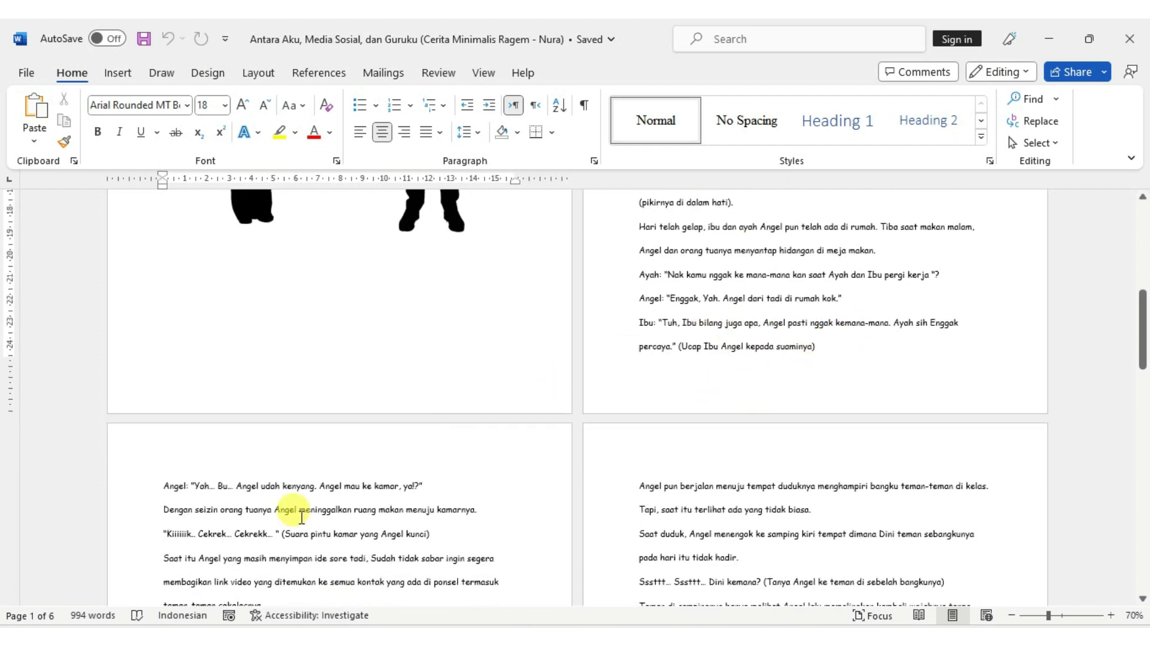